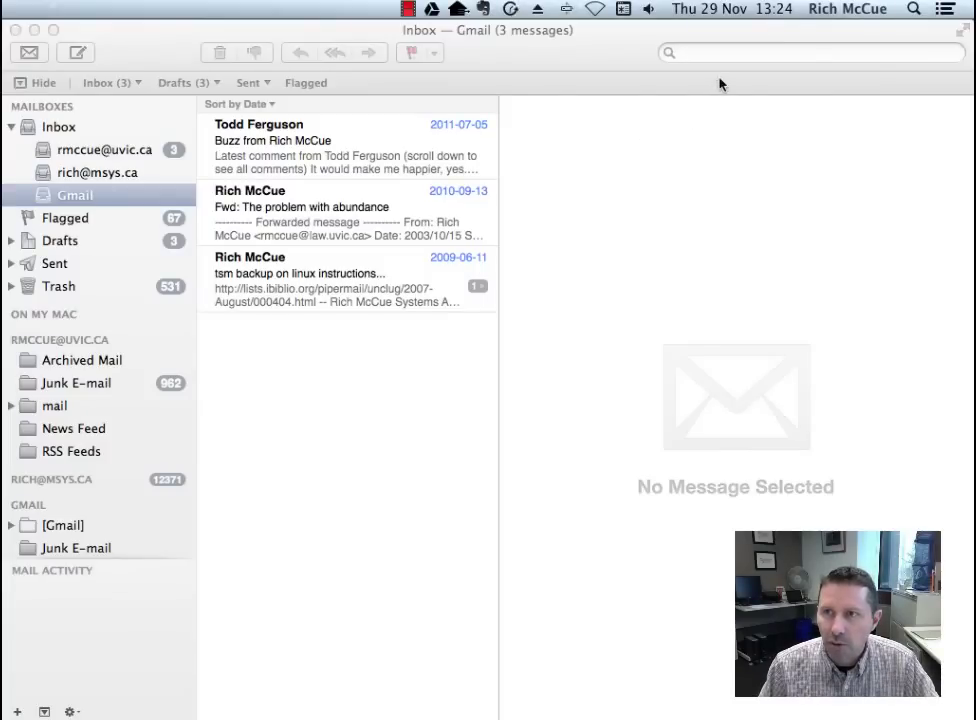
Search Spotlight for 'knowledge management', correcting the misspelled 'knowlege'
click(913, 12)
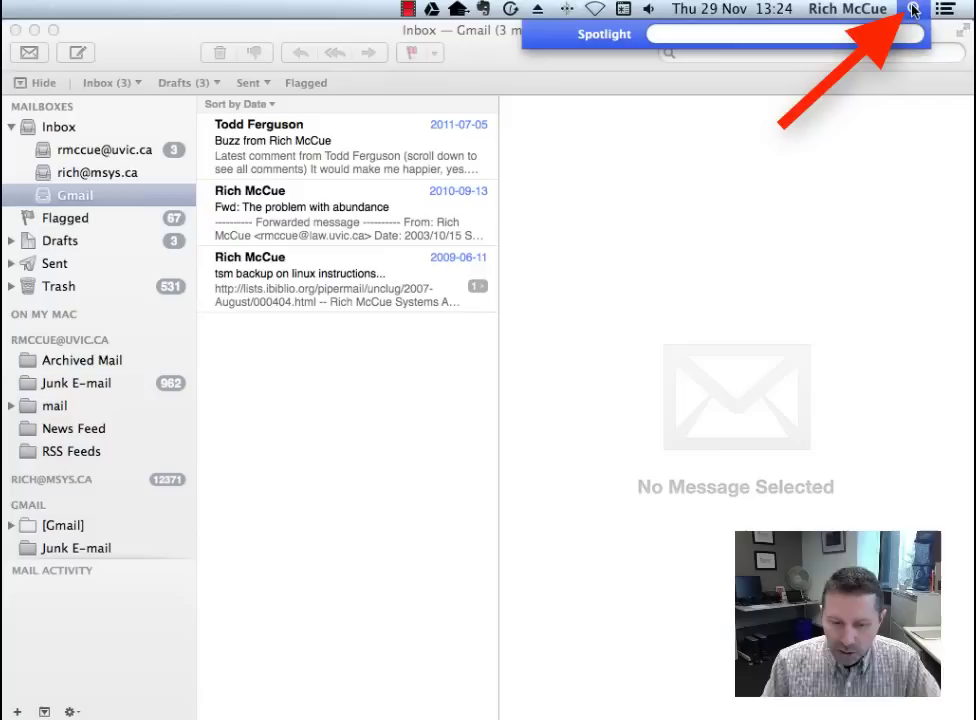
text(know)
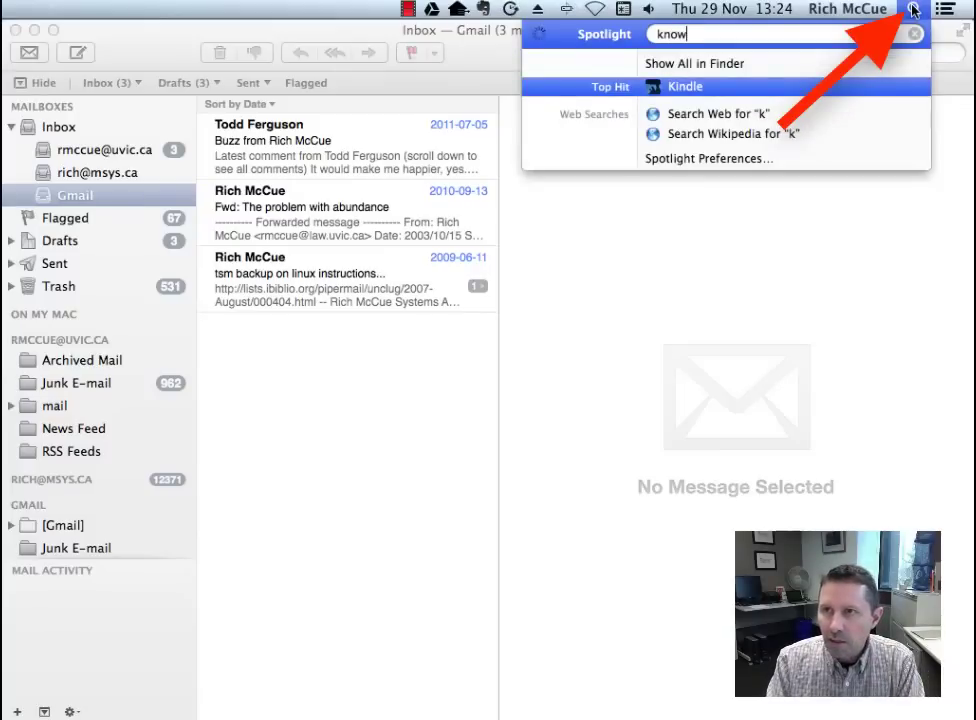
text(lege)
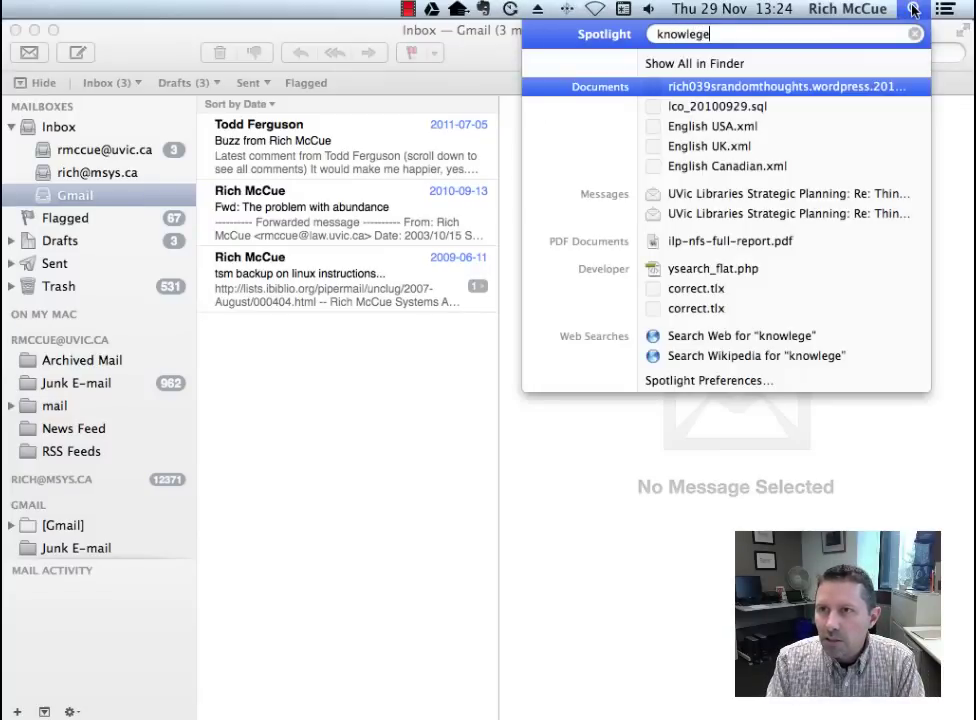
key(BackSpace)
key(BackSpace)
key(BackSpace)
key(BackSpace)
text(l)
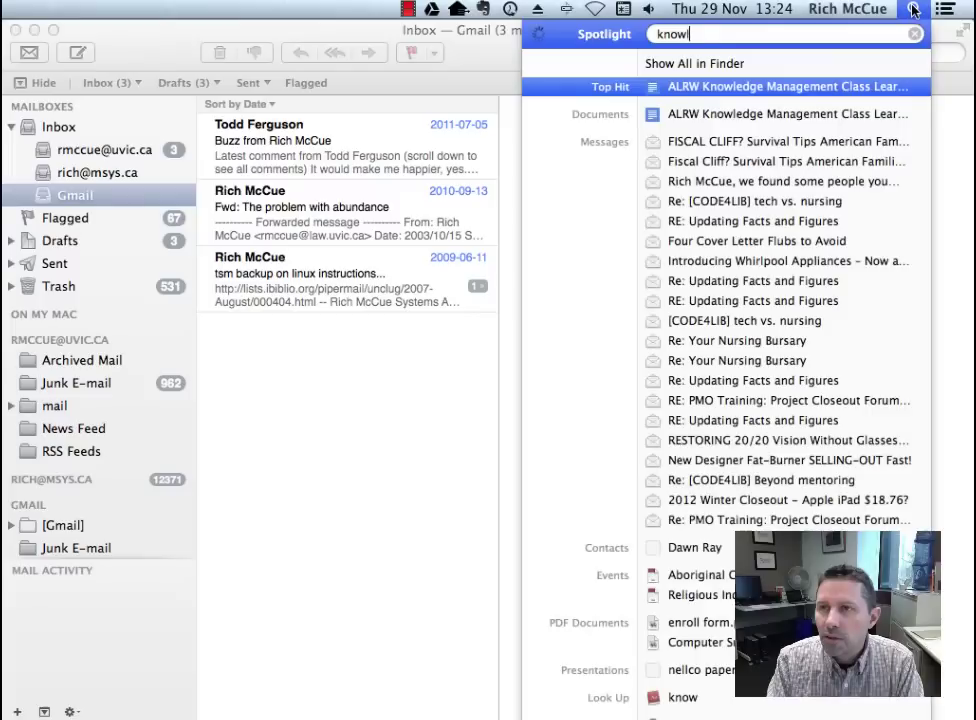
text(edge managem)
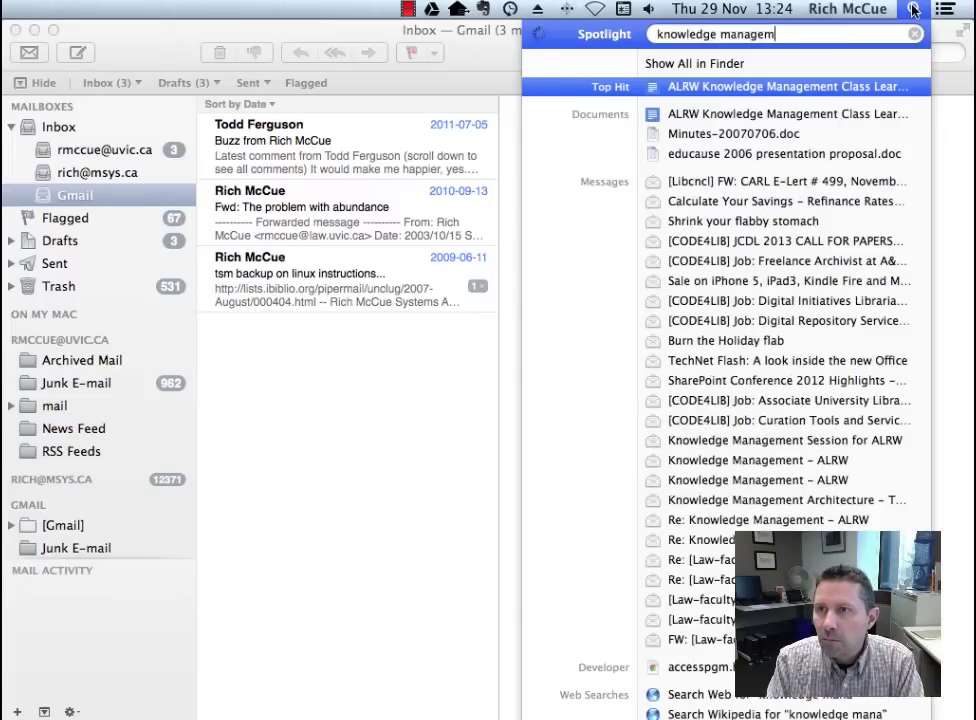
text(ent)
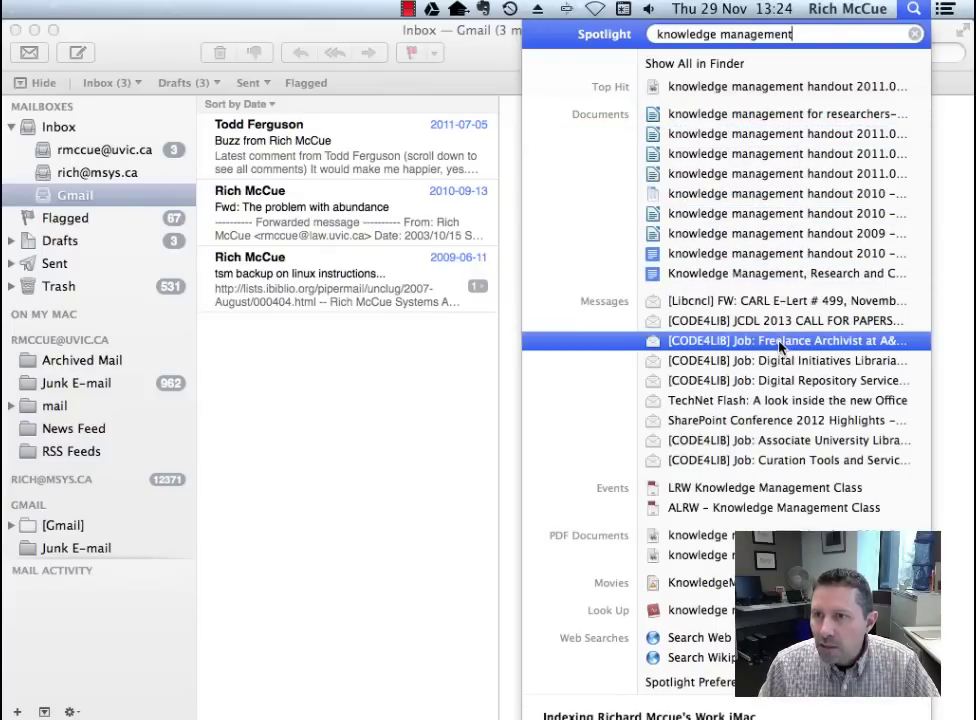
mouse_move(787, 253)
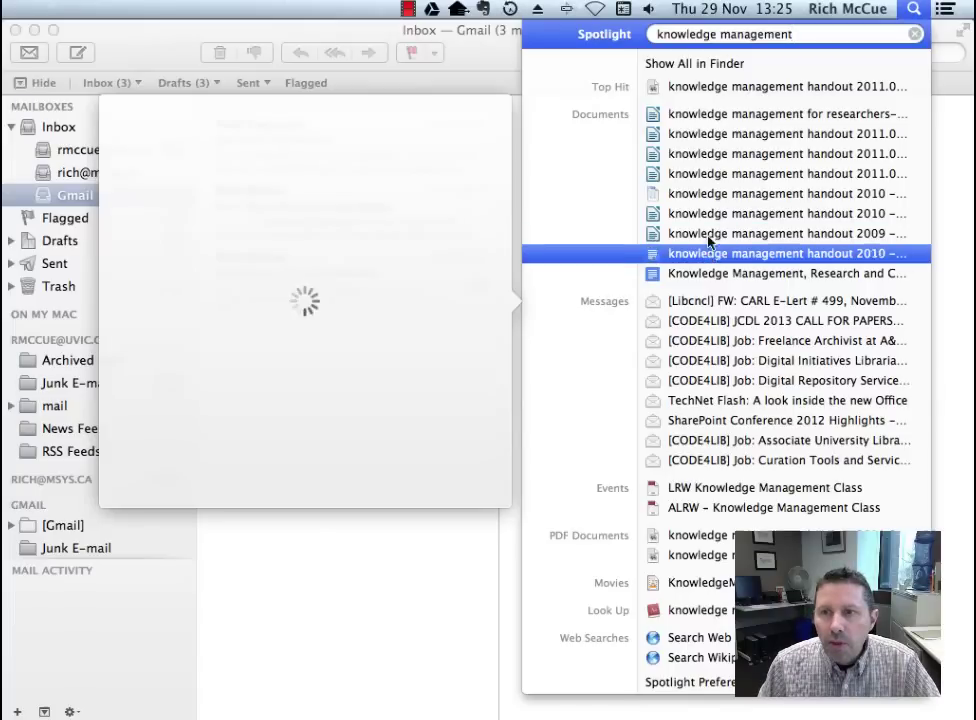
Dismiss the Spotlight results to return to the Mail inbox
click(403, 530)
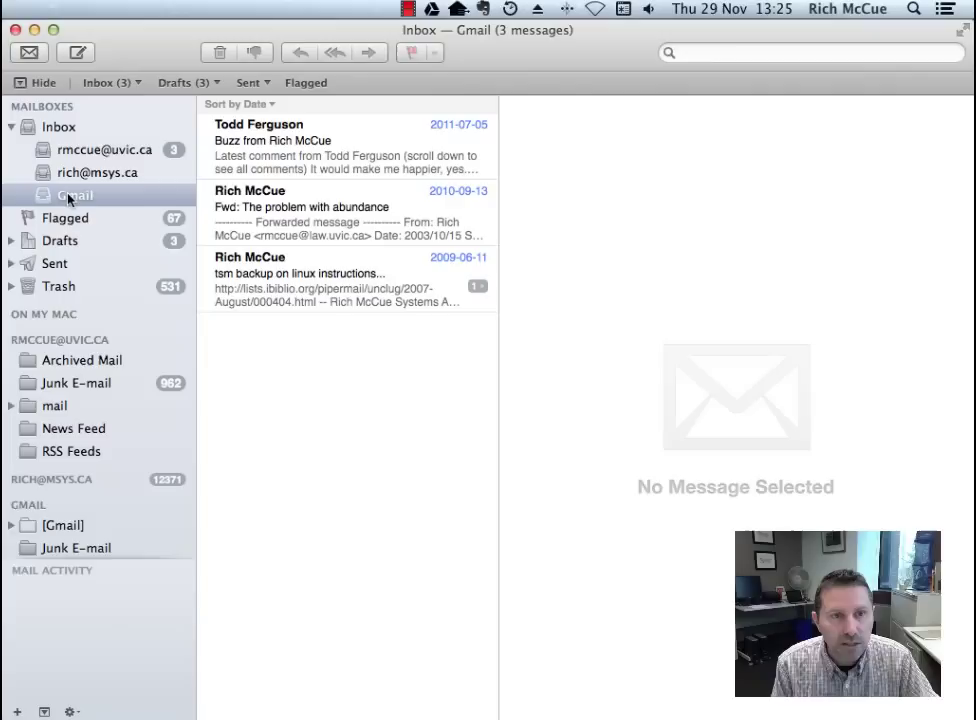
click(68, 197)
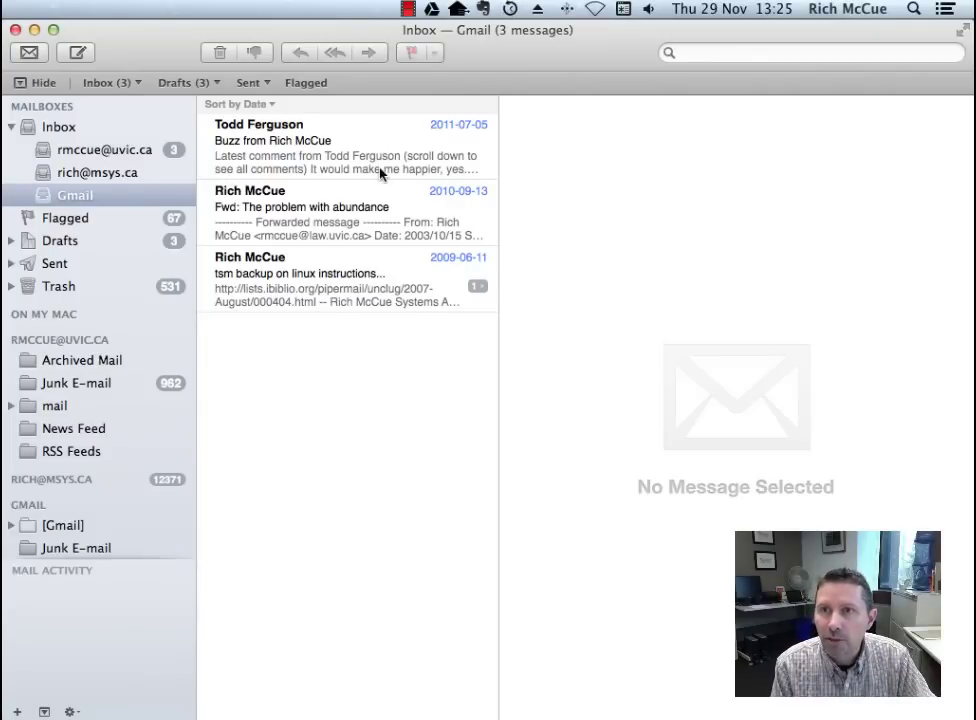
click(431, 11)
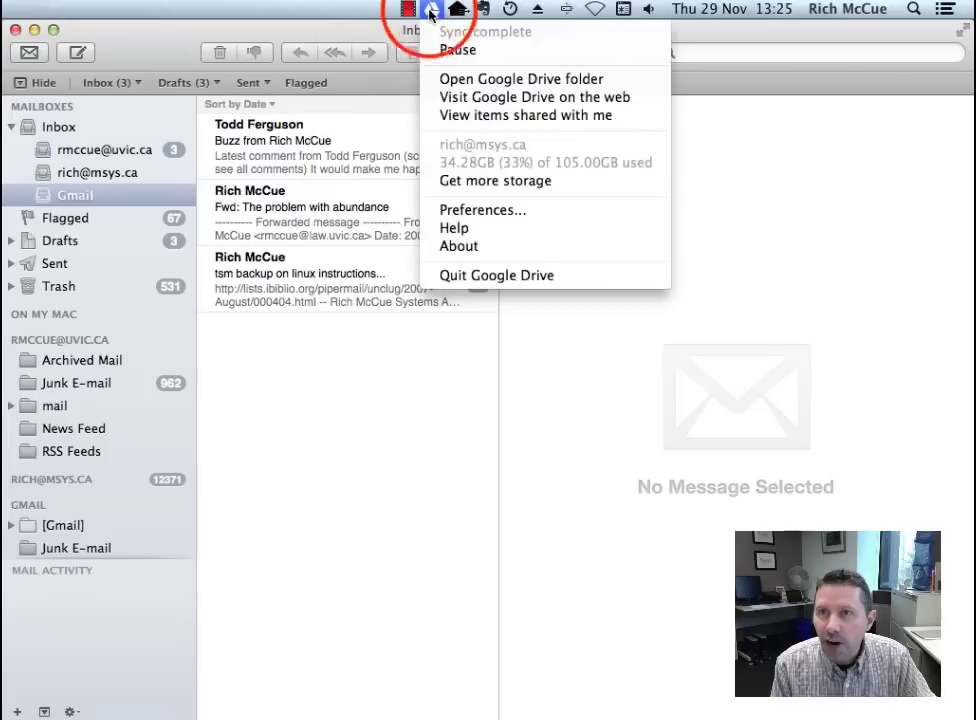
click(431, 11)
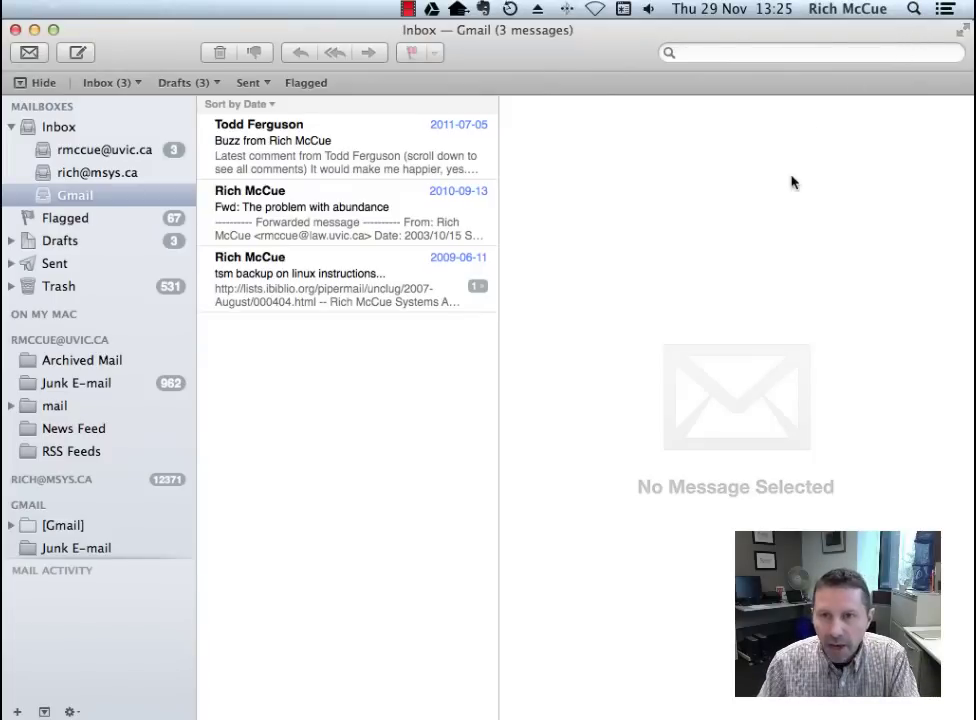
Switch to the Windows 7 VM with Cmd+Tab and open the Start menu search
key(super+Tab)
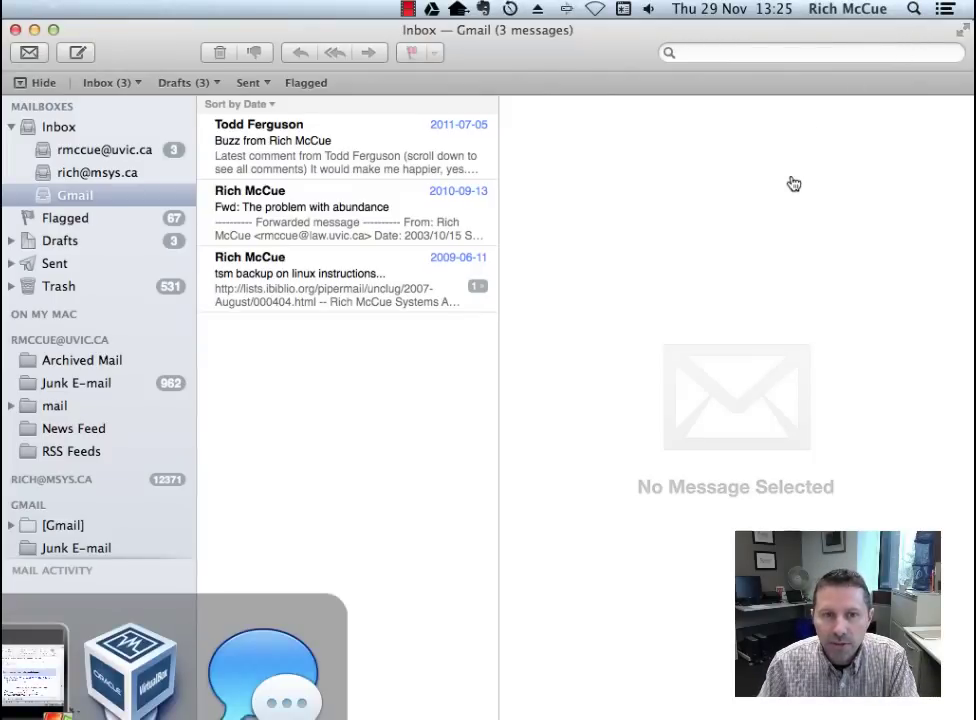
key(super+Tab)
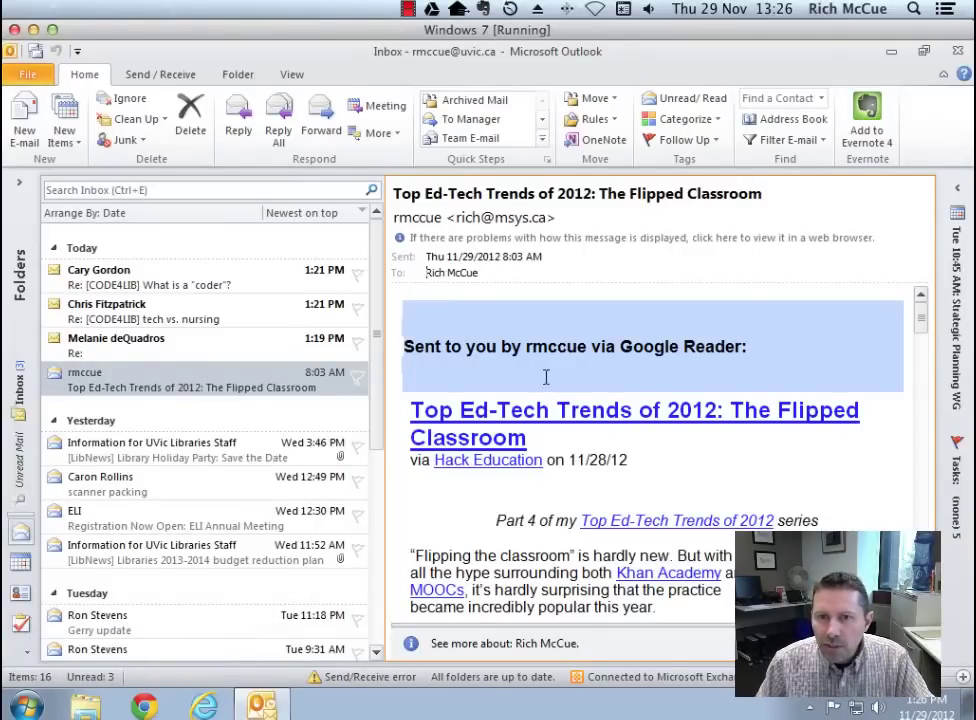
click(30, 706)
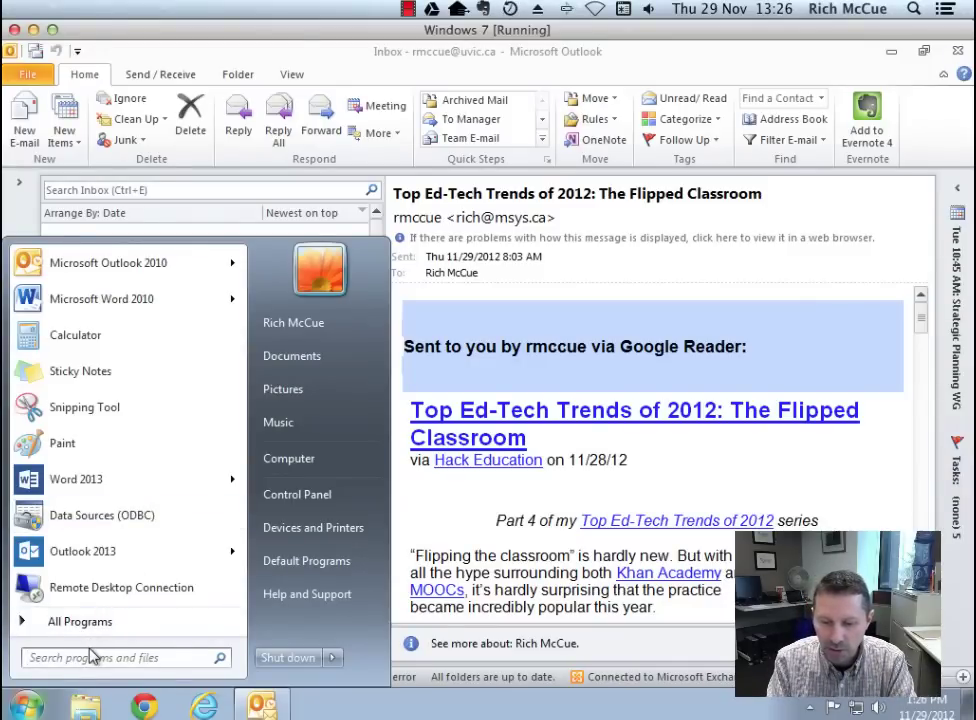
Search the Start menu for 'knowledge management', inserting the missing 'd' in 'knowlege'
text(knowlege m)
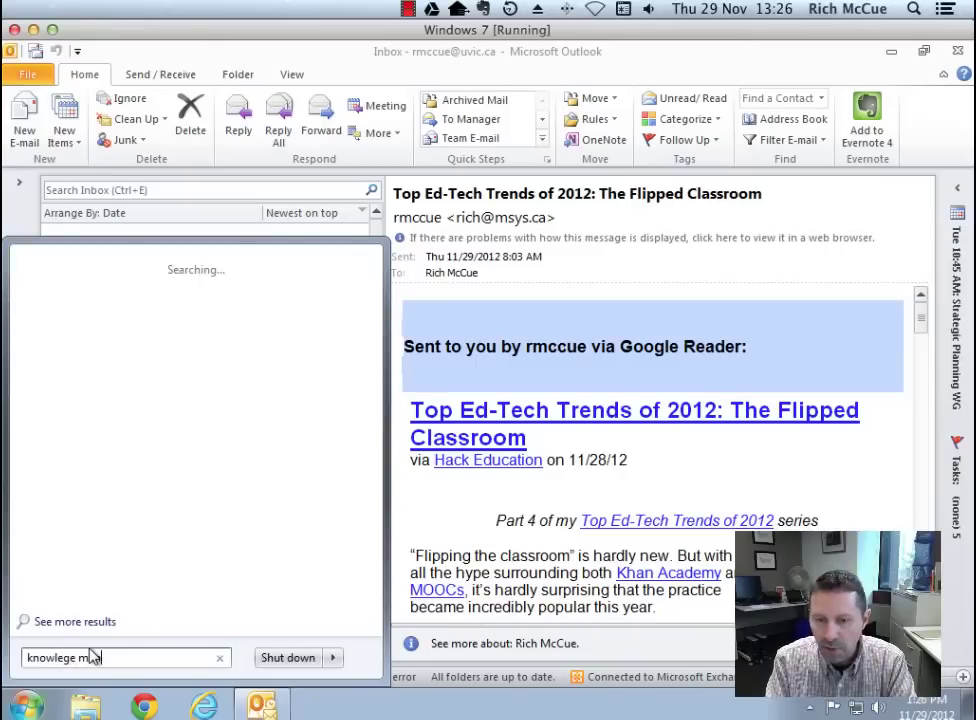
text(anagement)
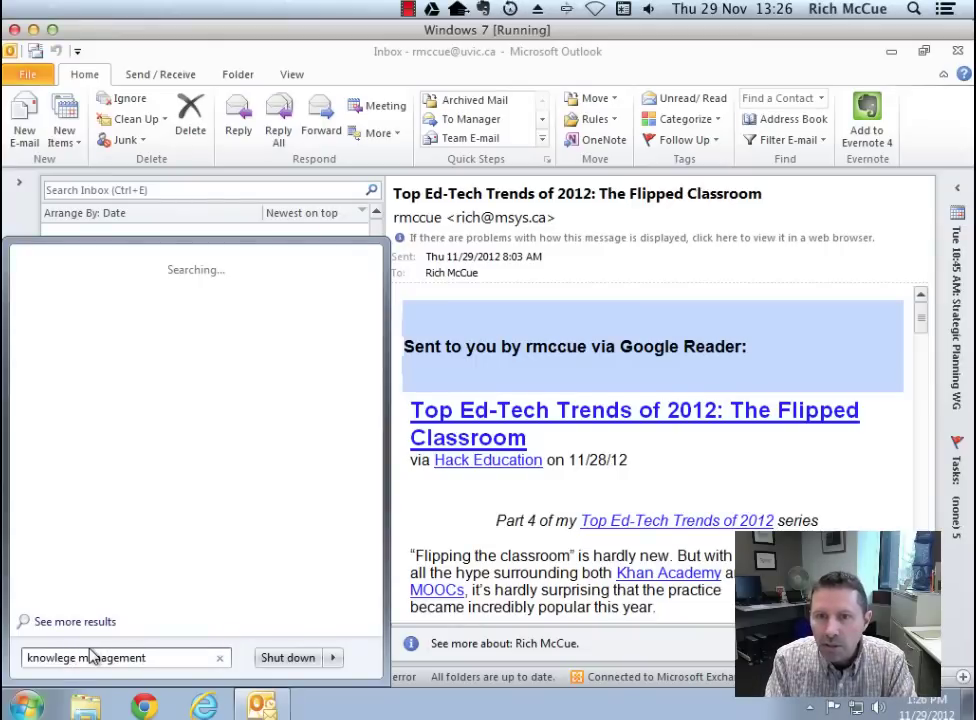
click(60, 662)
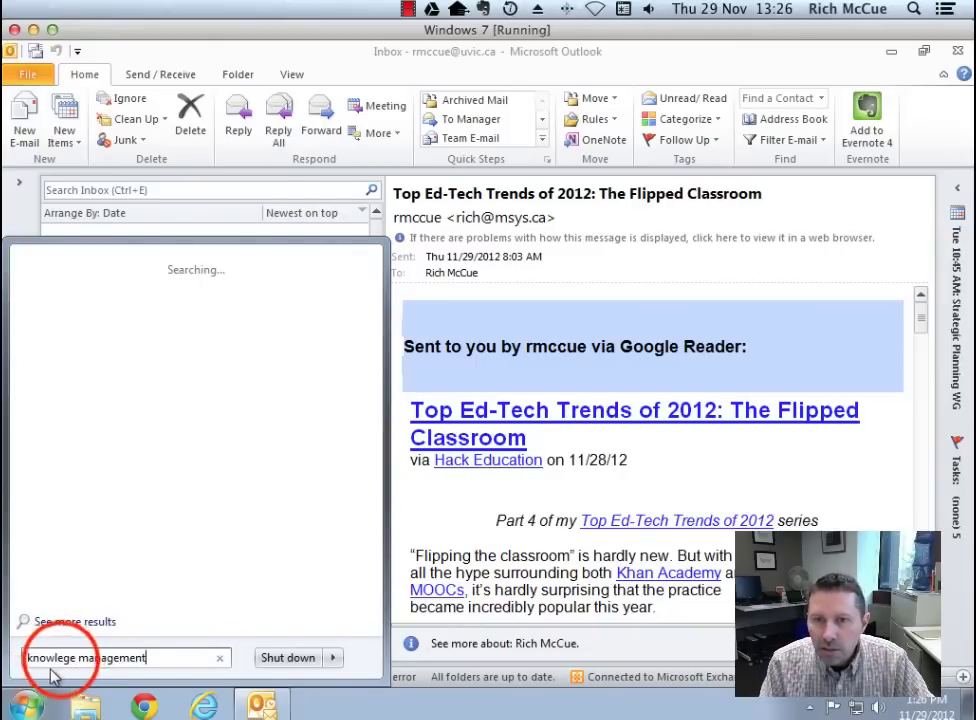
text(d)
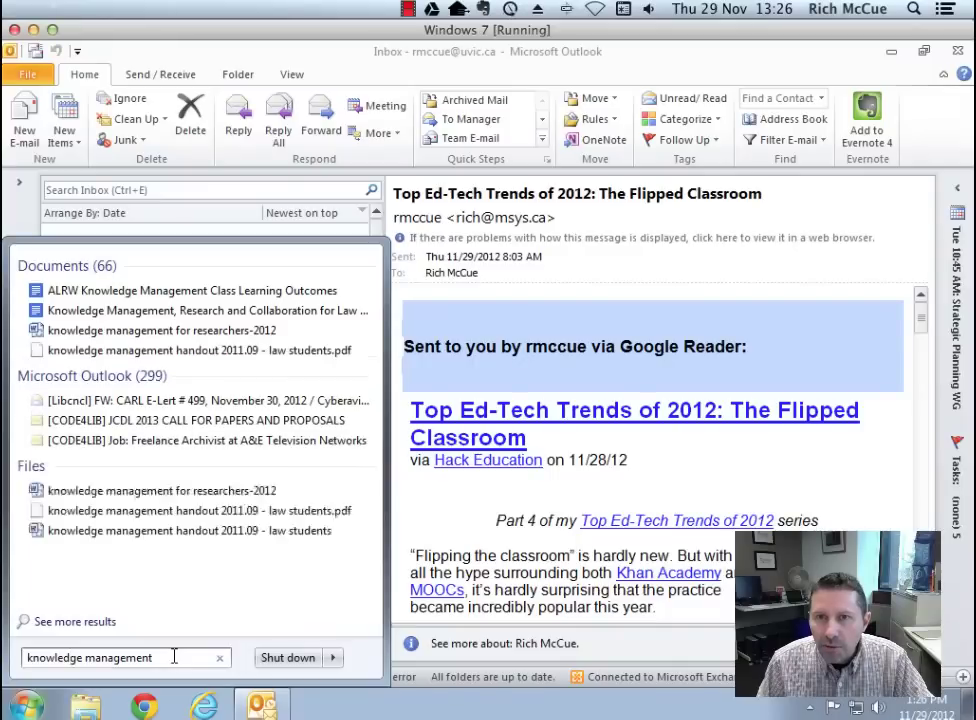
click(69, 657)
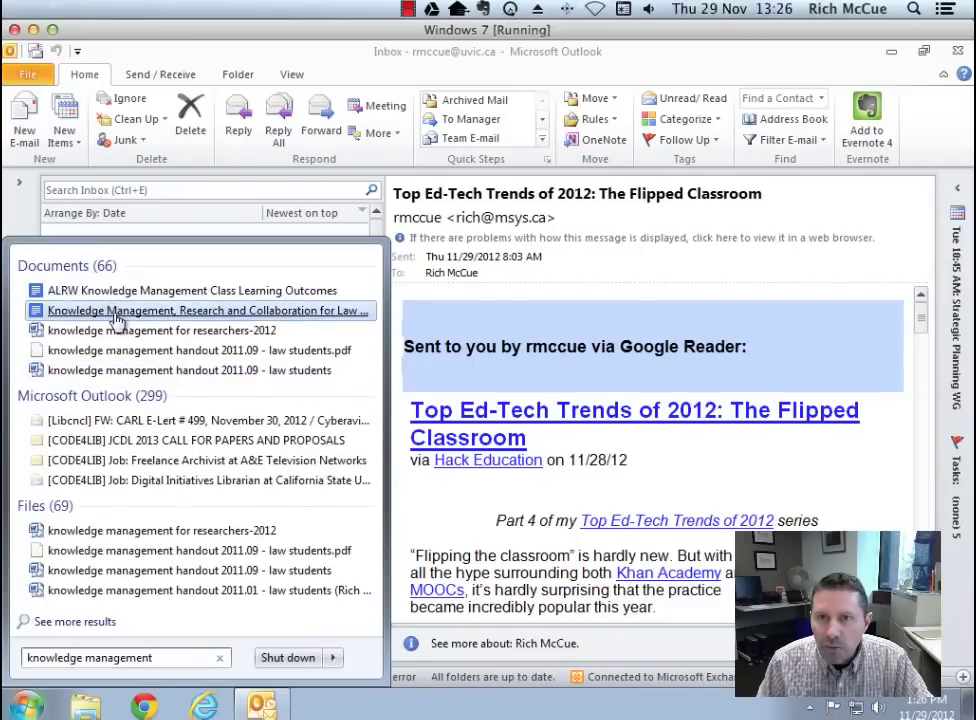